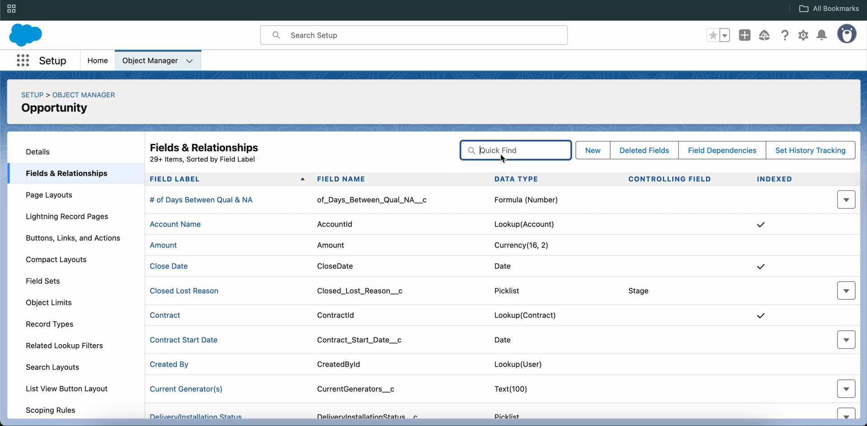
Find the Closed Lost Reason field on the Opportunity object and review its picklist values
type("closed lost")
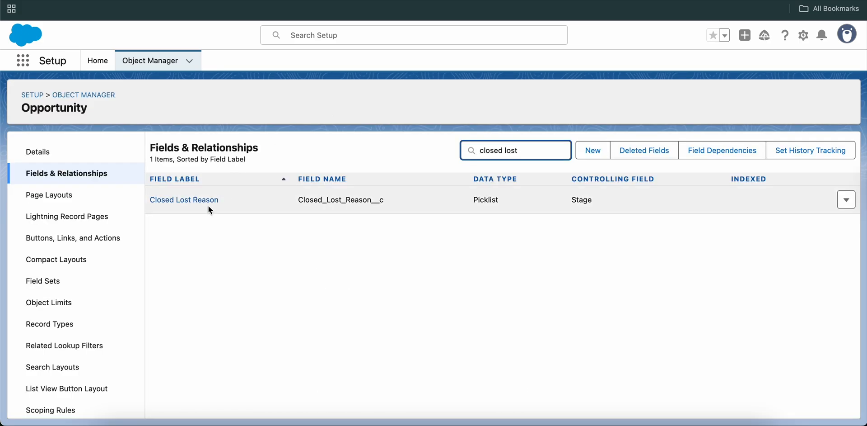
left_click(206, 200)
scroll(319, 287, "down", 3)
scroll(319, 288, "down", 5)
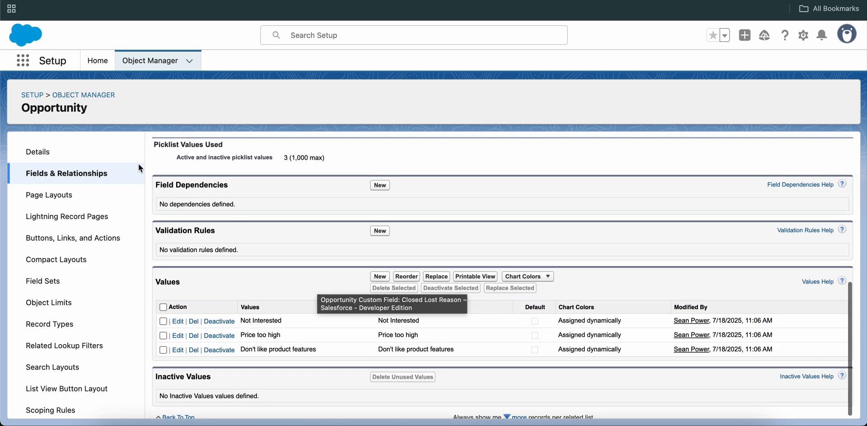
Return to the Opportunity fields, search for "stage" and review the Stage picklist field
left_click(101, 174)
left_click(532, 149)
type("s")
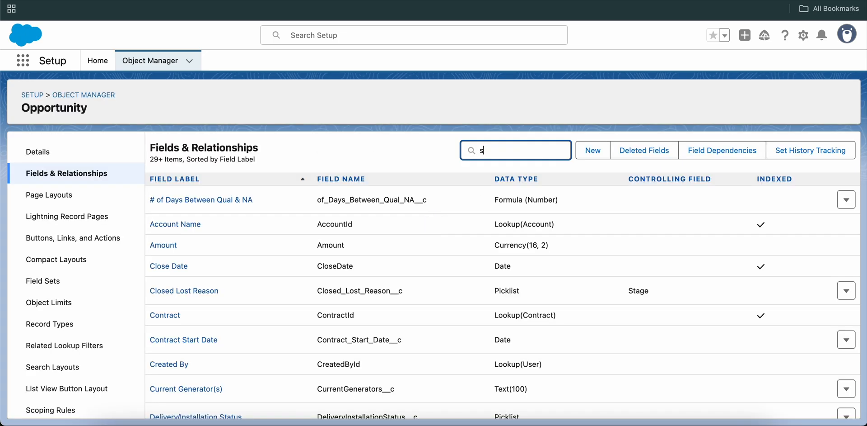
type("tage")
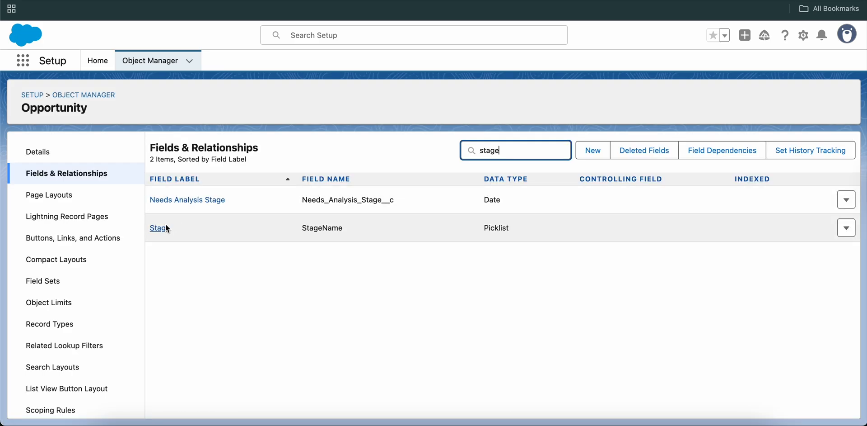
left_click(165, 225)
scroll(213, 324, "down", 10)
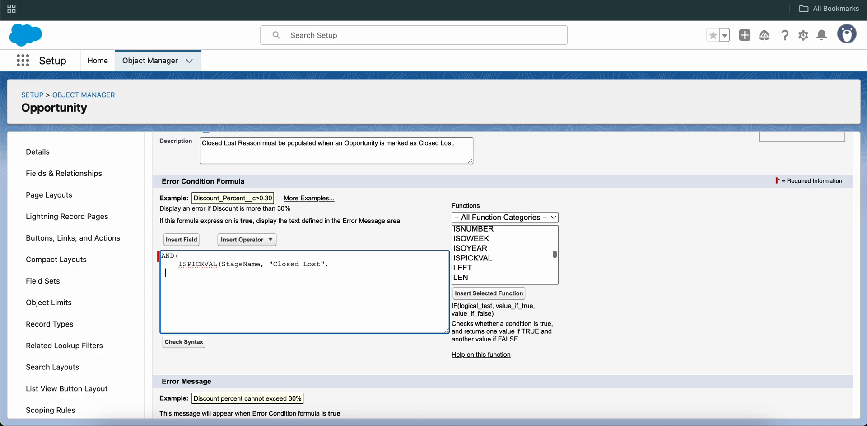
Begin a second ISPICKVAL( condition below the StageName condition in the error condition formula
type("ISPICKBAL")
key("BackSpace")
key("BackSpace")
key("BackSpace")
key("BackSpace")
key("BackSpace")
key("BackSpace")
key("BackSpace")
key("BackSpace")
type("ISBLANK")
key("BackSpace")
key("BackSpace")
key("BackSpace")
key("BackSpace")
key("BackSpace")
key("BackSpace")
key("BackSpace")
type("ISPICKVAL(")
Insert the Opportunity's Closed Lost Reason field into the second ISPICKVAL condition, compare it with "" and close the parentheses
left_click(183, 239)
left_click(397, 271)
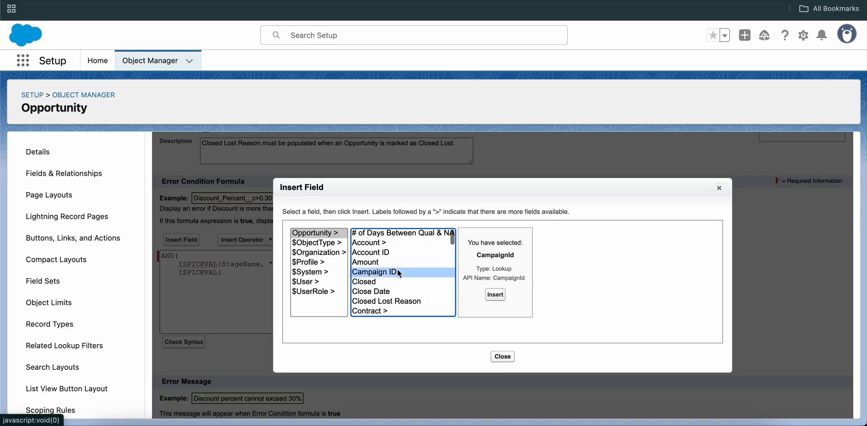
left_click(382, 301)
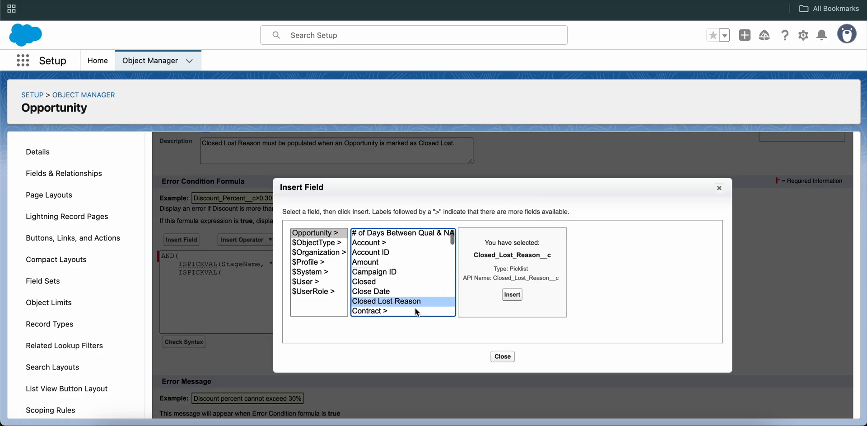
left_click(514, 295)
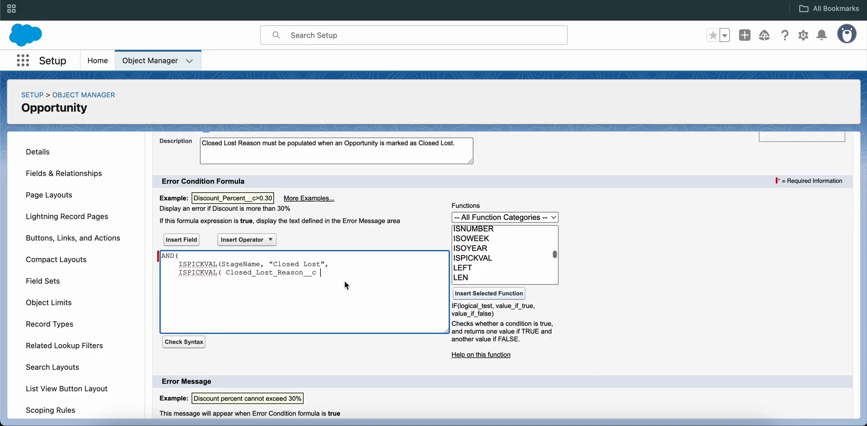
type(", \"\"")
type(")")
Check the formula's syntax, add the missing closing parenthesis after "Closed Lost" in the StageName condition, and check again
left_click(195, 340)
scroll(281, 305, "down", 4)
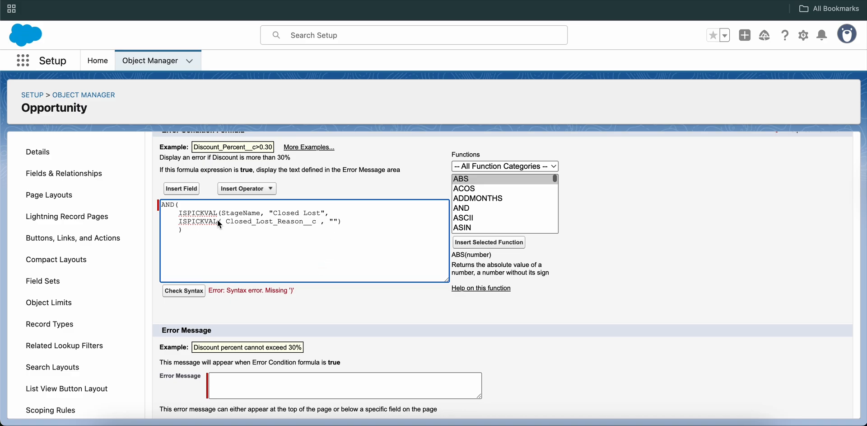
left_click(326, 213)
type(")")
left_click(184, 290)
Enter the error message "Closed Lost Reason must be populated at Closed Lost stage!"
scroll(329, 302, "down", 5)
left_click(264, 337)
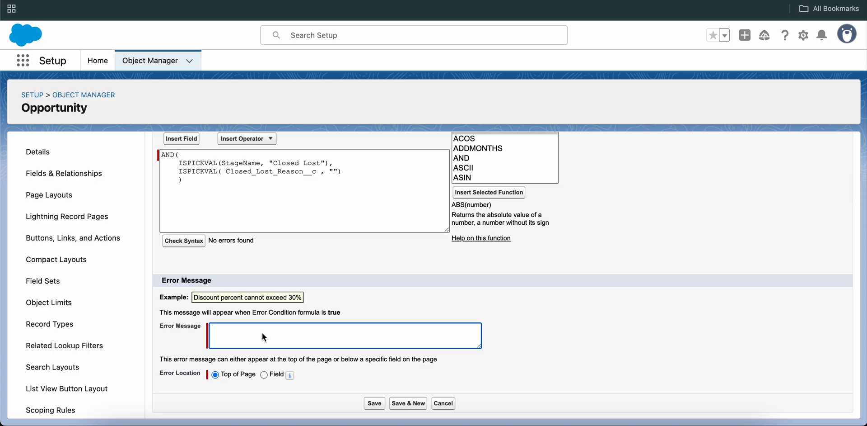
type("Closed Lost Reason must be populated at Close")
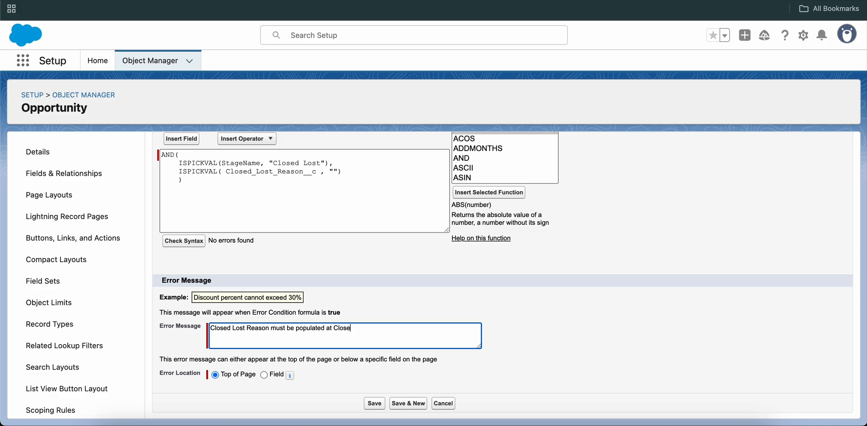
type("d Lost stage!")
Set the error location to the Closed Lost Reason field and save the validation rule
left_click(264, 375)
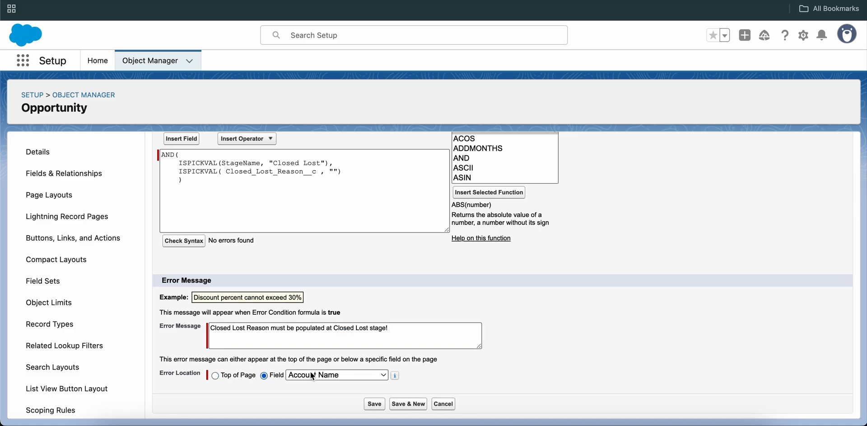
left_click(360, 377)
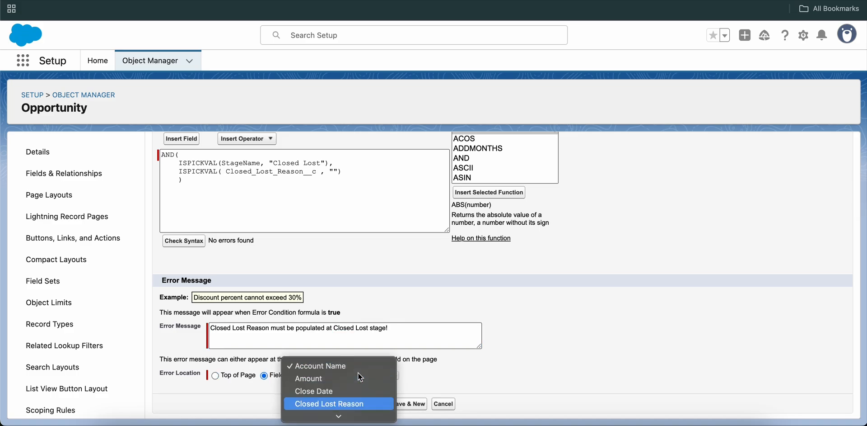
left_click(357, 403)
left_click(377, 404)
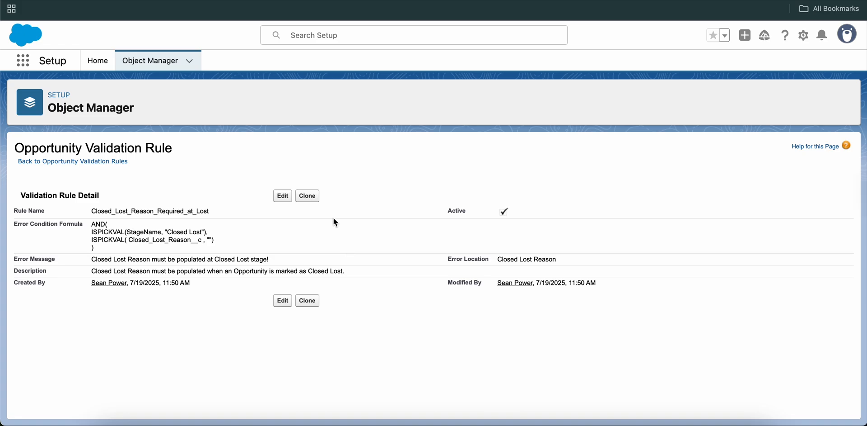
Switch to the Burlington Textiles Weaving Plant Generator opportunity and discard its unsaved edits
left_click(149, 0)
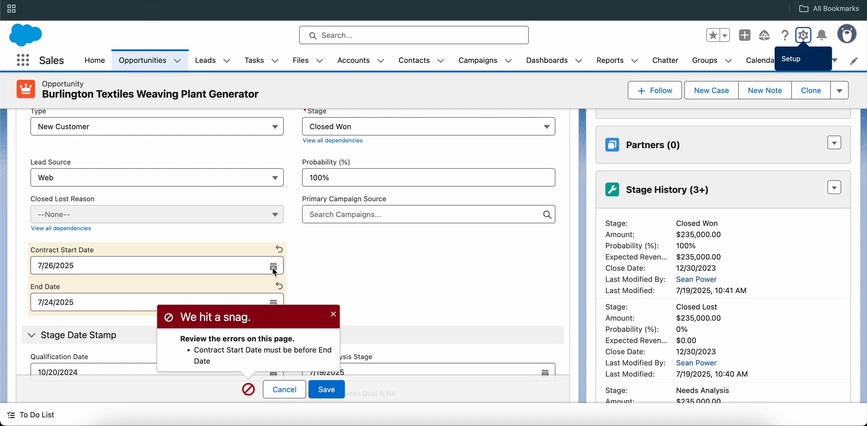
left_click(286, 389)
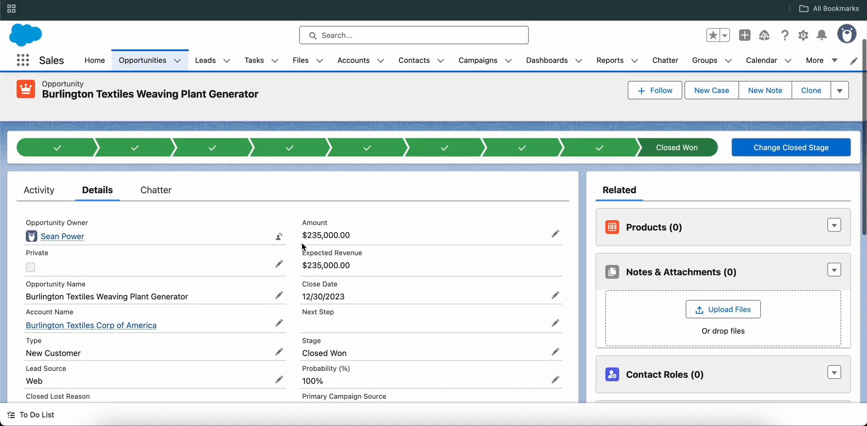
key("ctrl+Tab")
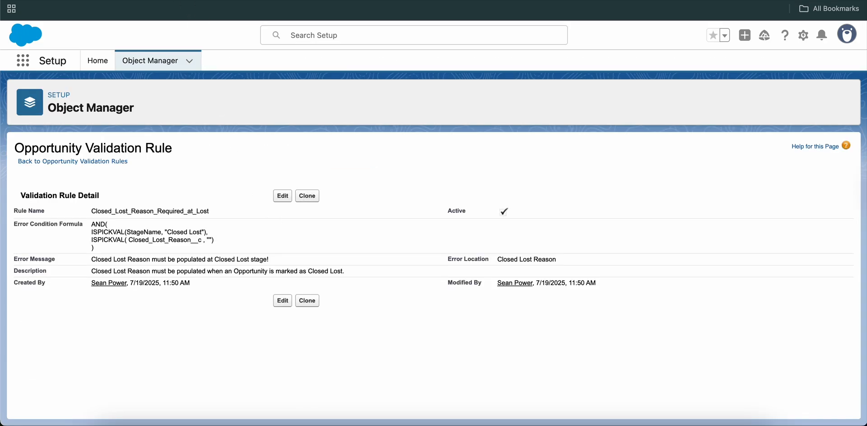
left_click(149, 1)
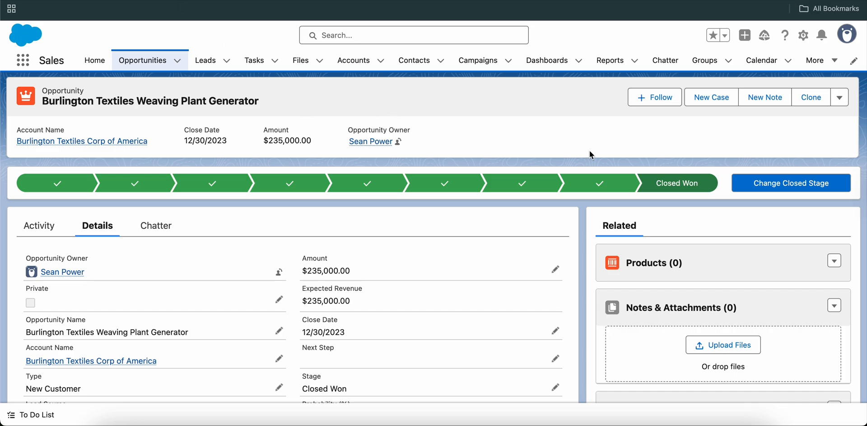
Try to change the opportunity's closed stage to Closed Lost with Closed Lost Reason left at --None--
left_click(789, 183)
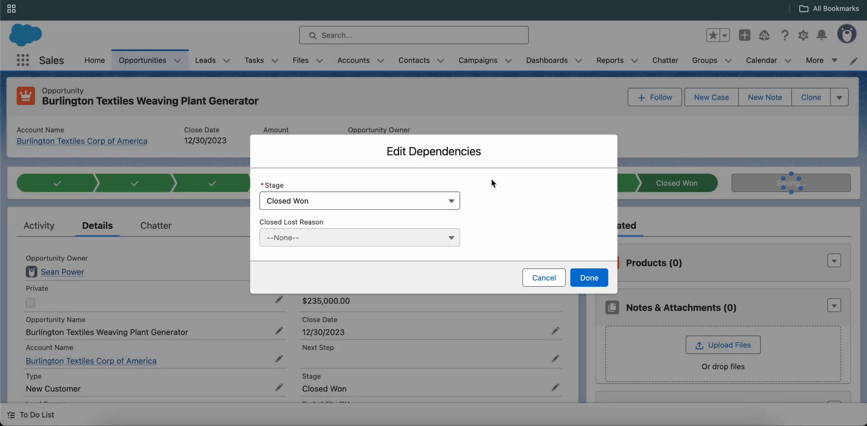
left_click(399, 199)
scroll(362, 275, "down", 1)
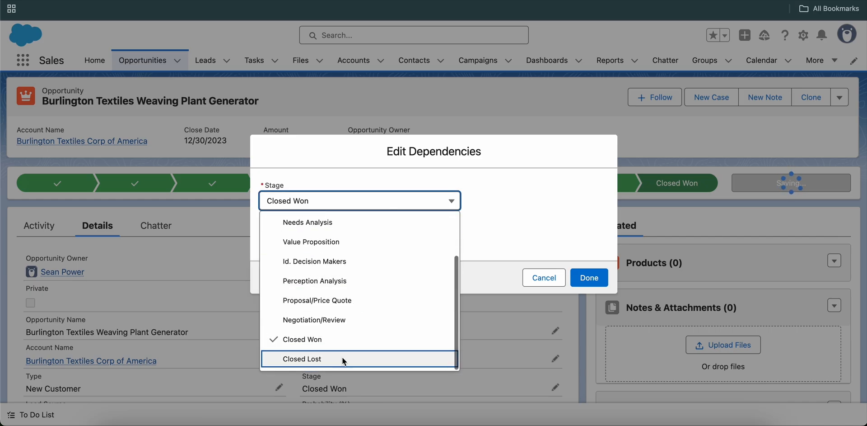
left_click(524, 221)
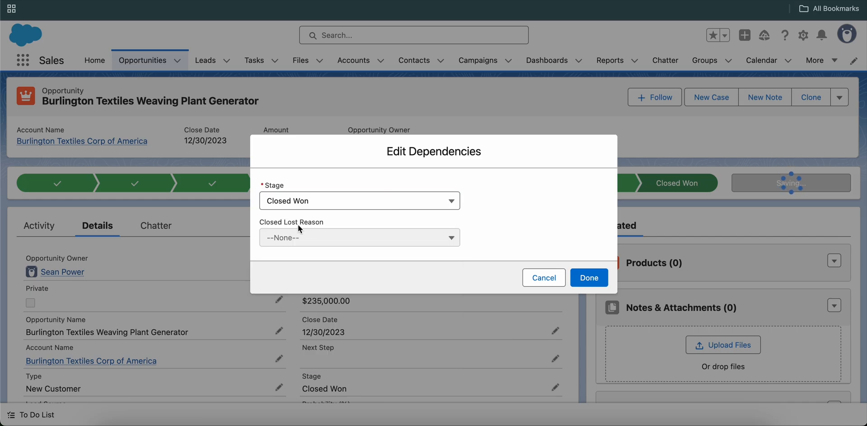
left_click_drag(328, 223, 261, 225)
left_click(325, 224)
left_click(298, 202)
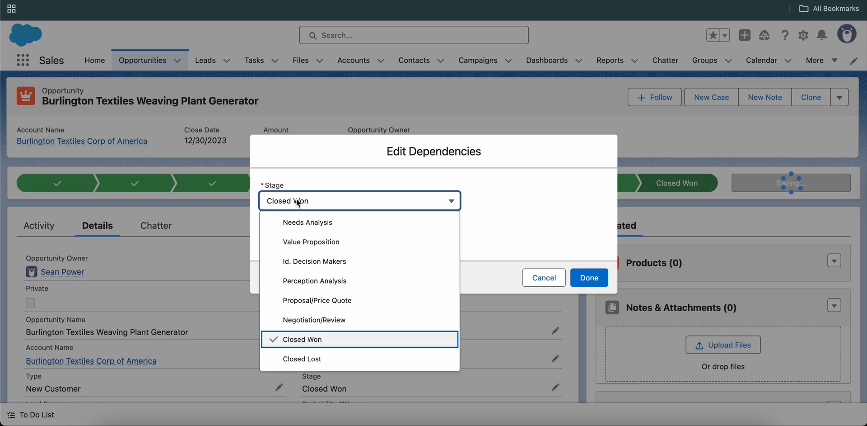
left_click(321, 359)
left_click(334, 239)
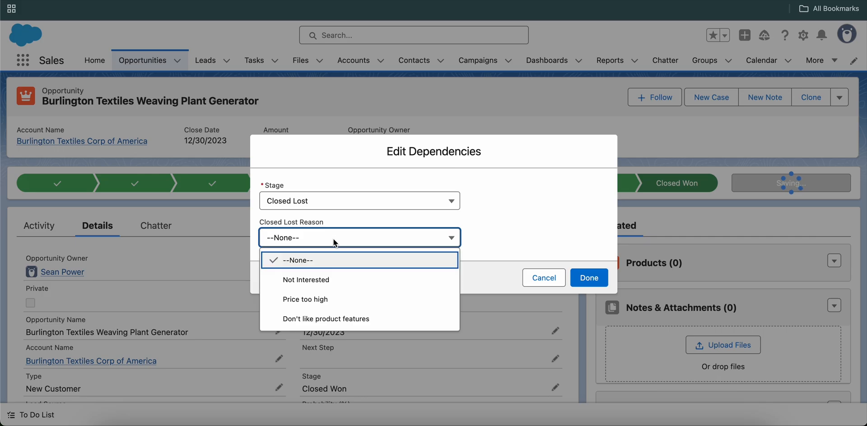
left_click(492, 236)
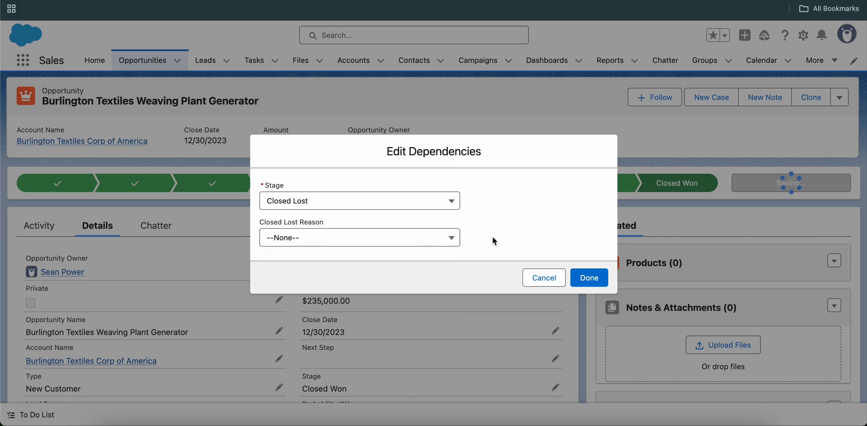
left_click(596, 284)
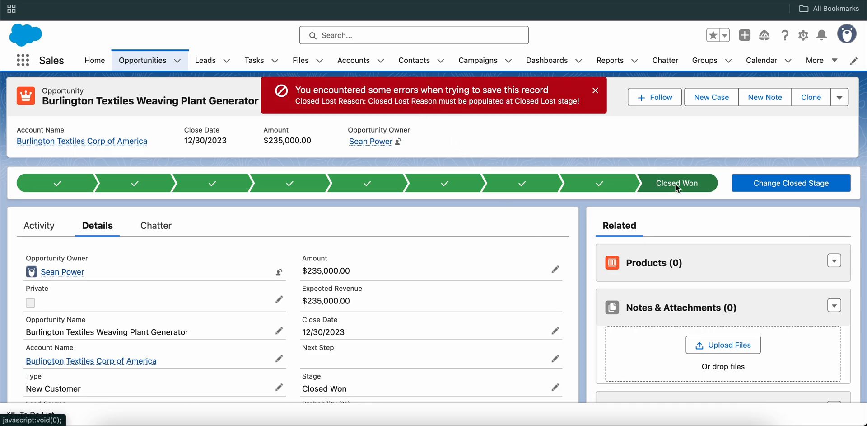
Change the opportunity's closed stage to Closed Lost with Not Interested as the Closed Lost Reason
left_click(775, 185)
left_click(413, 205)
scroll(371, 354, "down", 1)
left_click(364, 354)
left_click(371, 238)
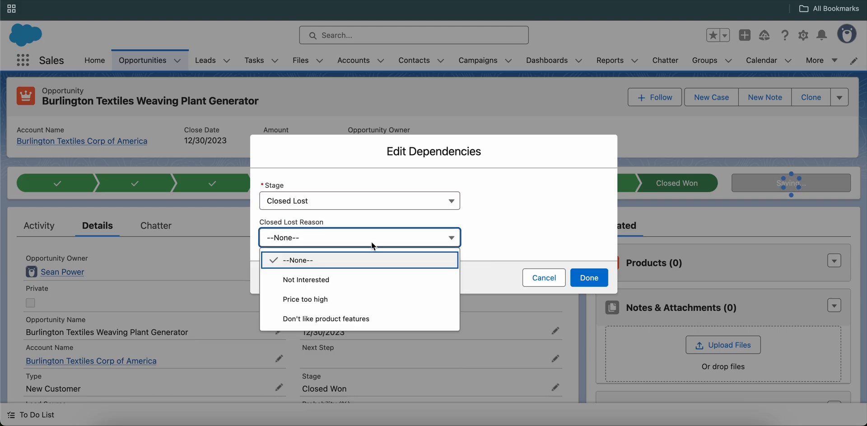
left_click(370, 279)
left_click(597, 276)
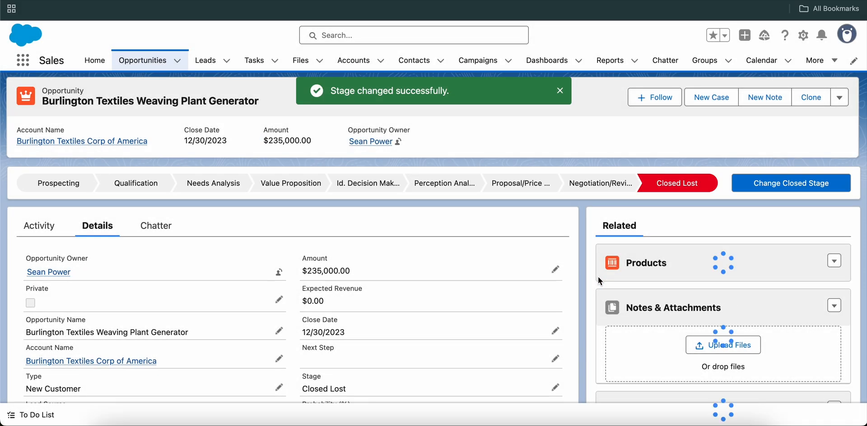